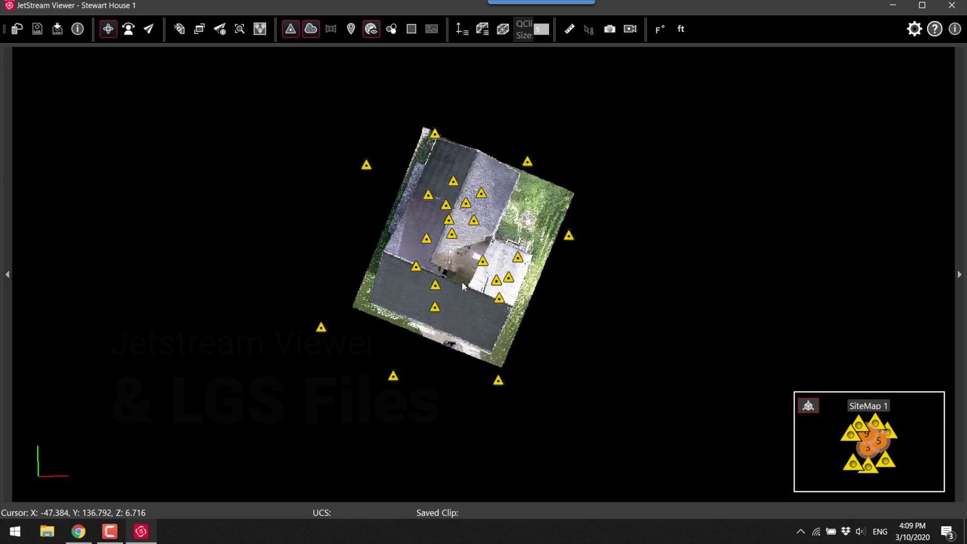
drag(439, 218, 403, 197)
drag(380, 198, 434, 206)
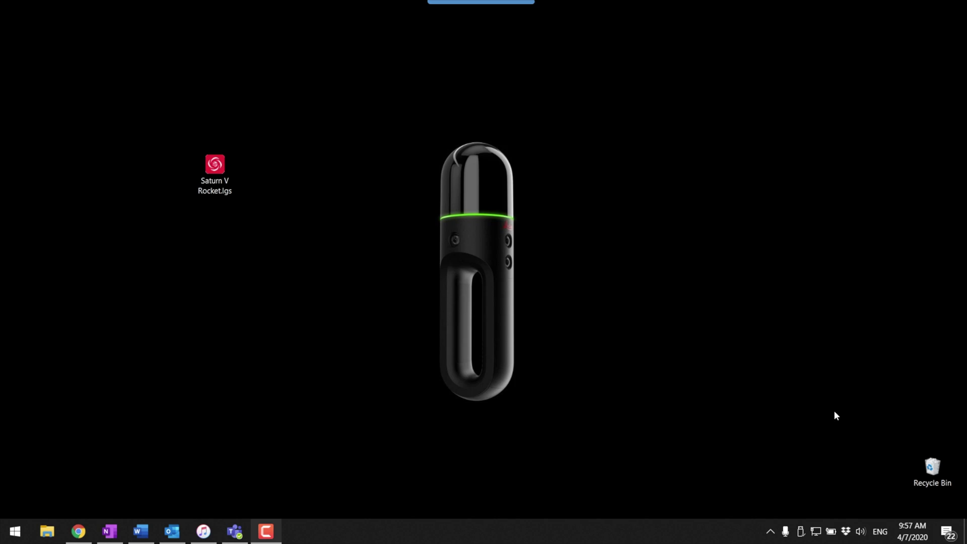
- Open the Saturn V Rocket.lgs file and look around the hangar and rocket from a scan location's panorama
double_click(229, 186)
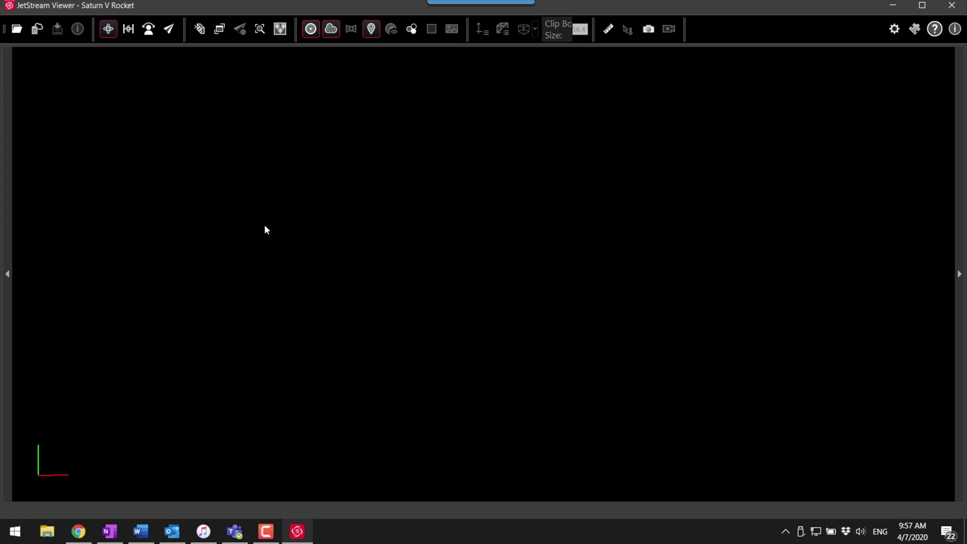
double_click(140, 321)
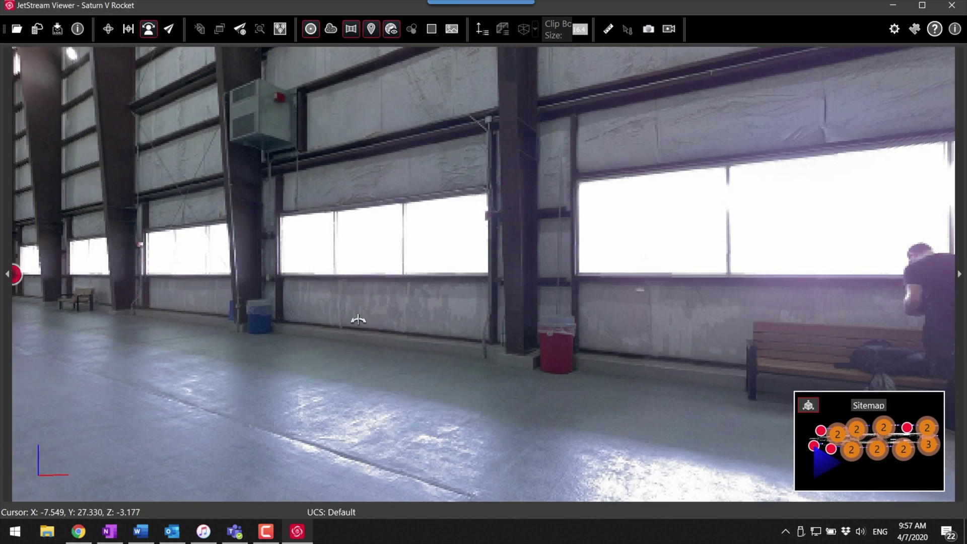
drag(358, 319, 806, 343)
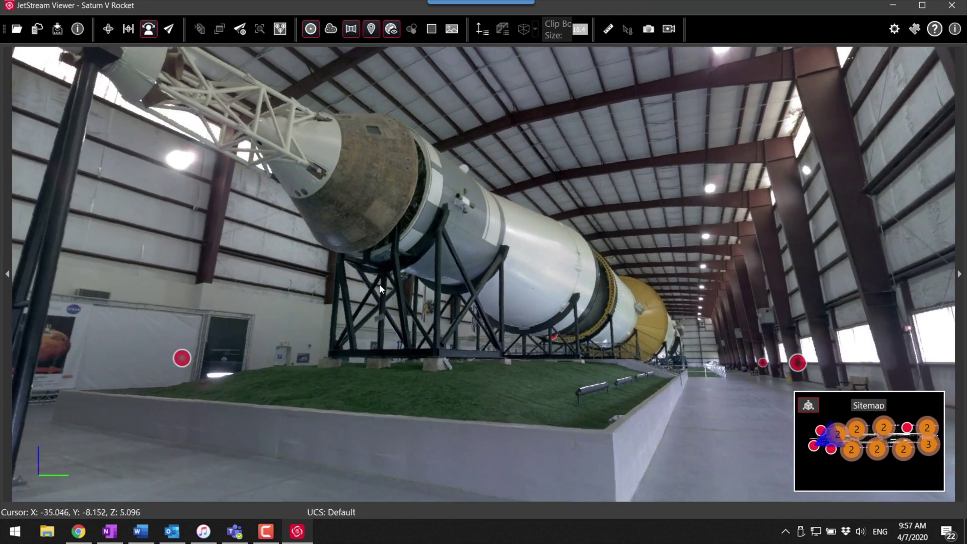
drag(233, 137, 394, 217)
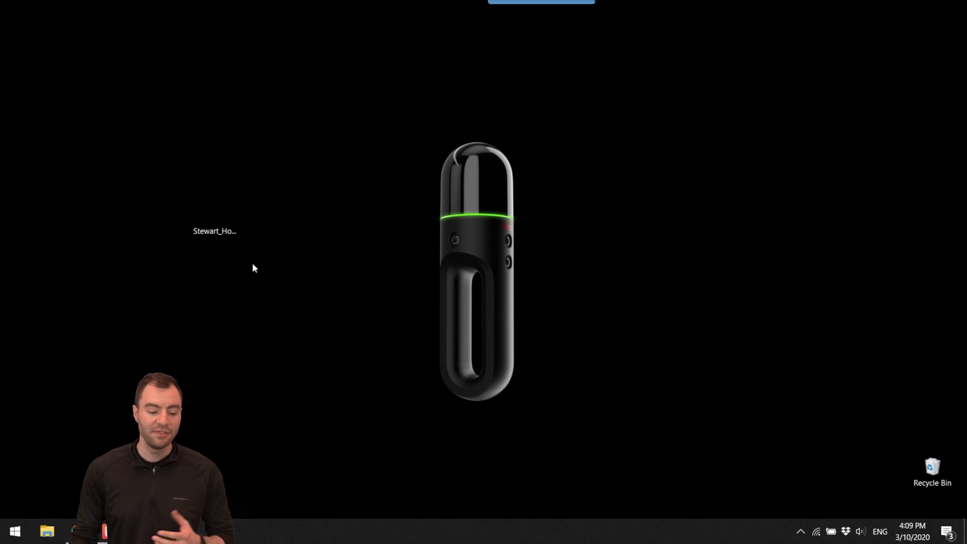
- Switch to JetStream Viewer with the Stewart House project and swap the full site map for the 3D point cloud
click(223, 234)
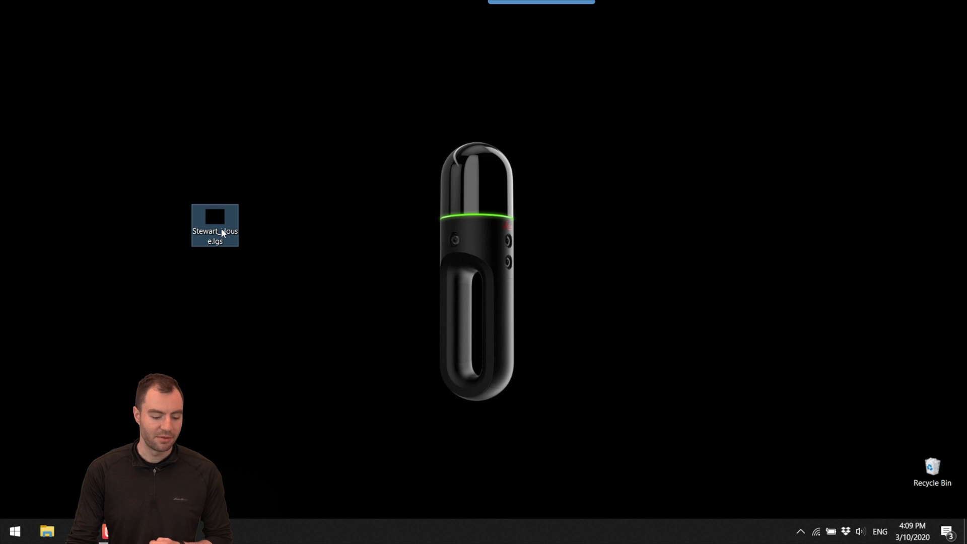
key(alt+Tab)
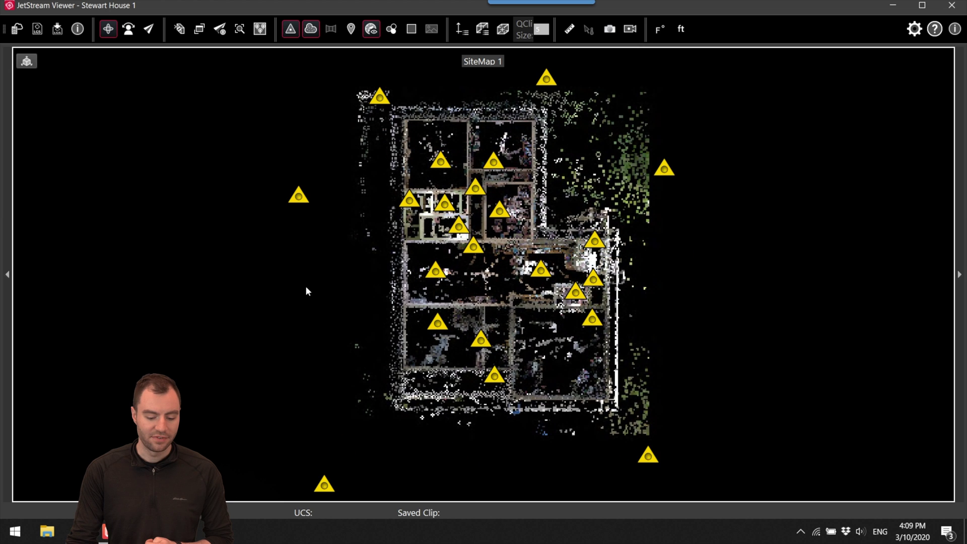
click(27, 61)
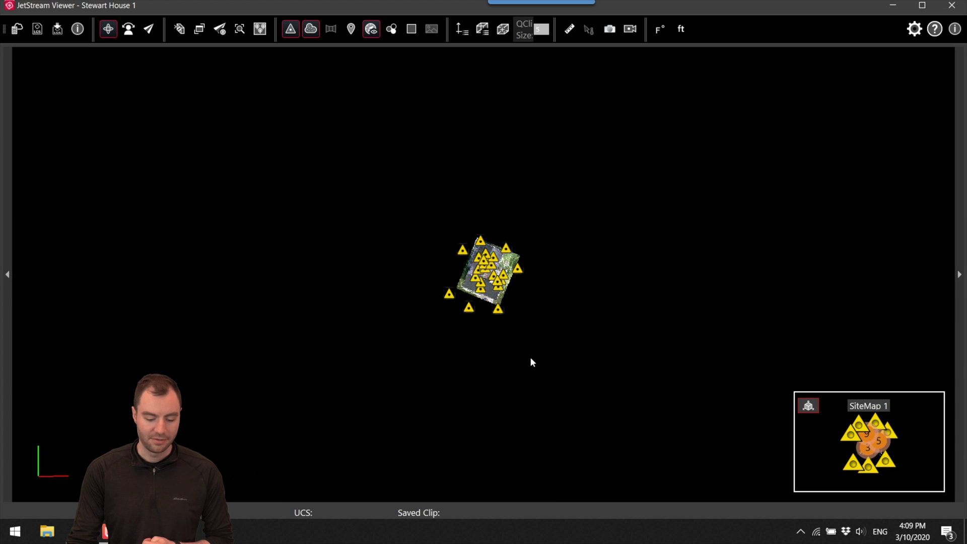
- Examine the Stewart House exterior point cloud from above, from the garage side and from the front porch
scroll(504, 286, up, 9)
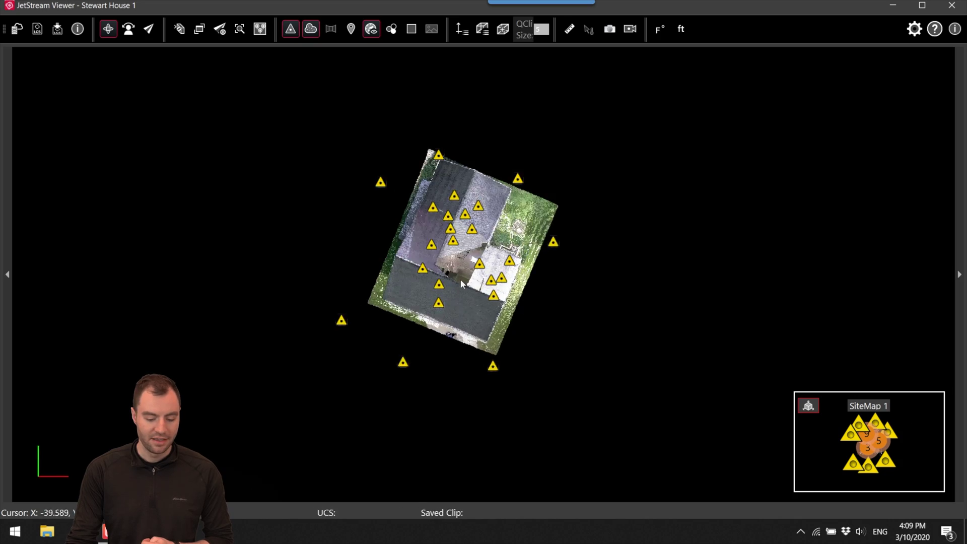
drag(479, 332, 450, 251)
scroll(480, 339, up, 1)
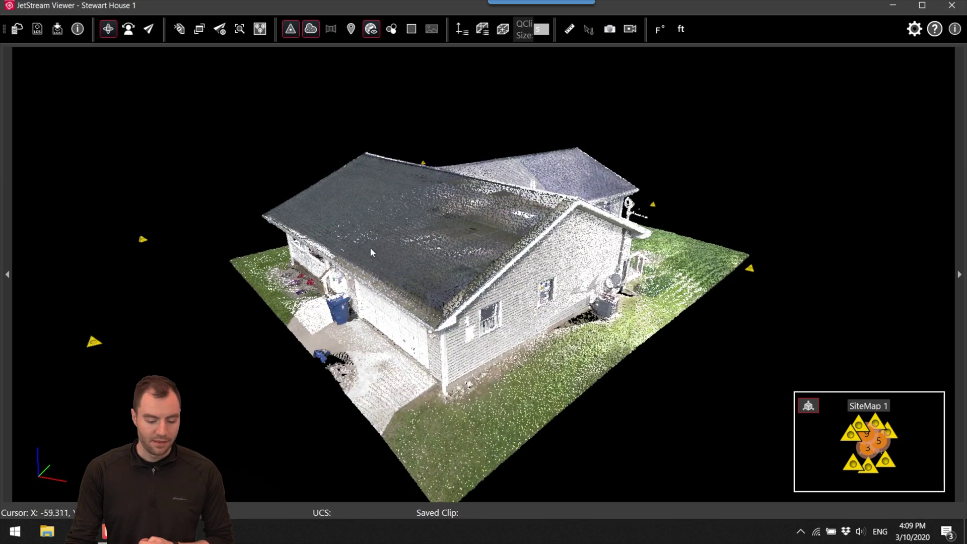
drag(371, 252, 421, 198)
right_drag(544, 199, 463, 206)
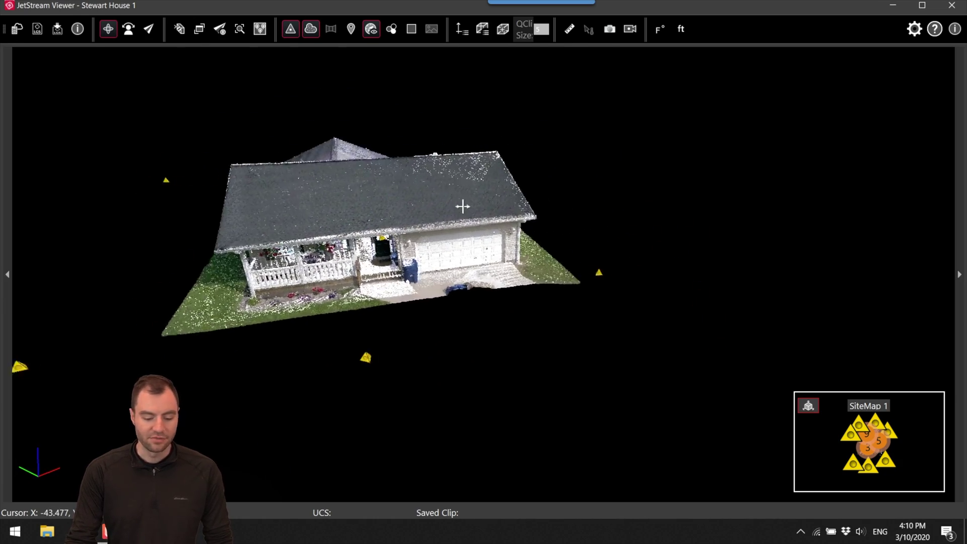
middle_drag(462, 206, 587, 193)
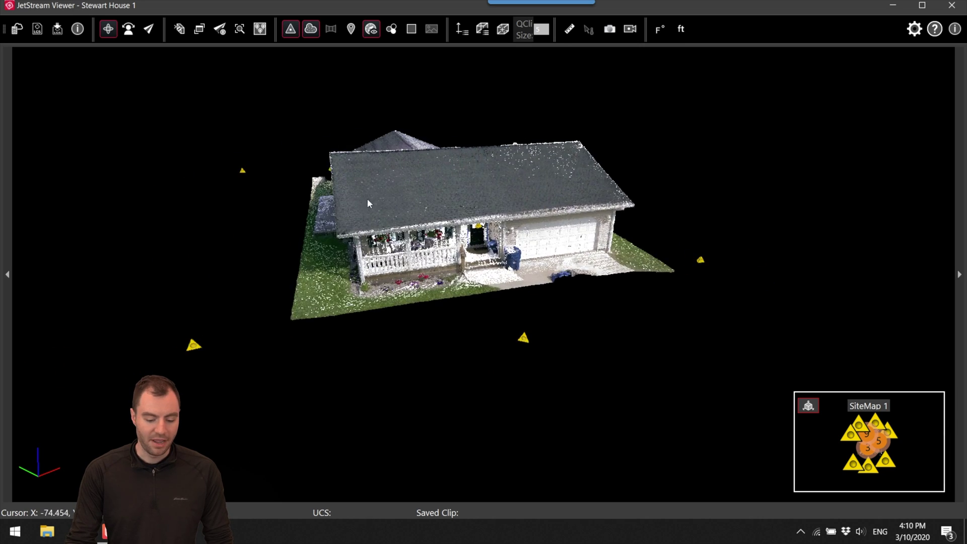
drag(369, 203, 456, 172)
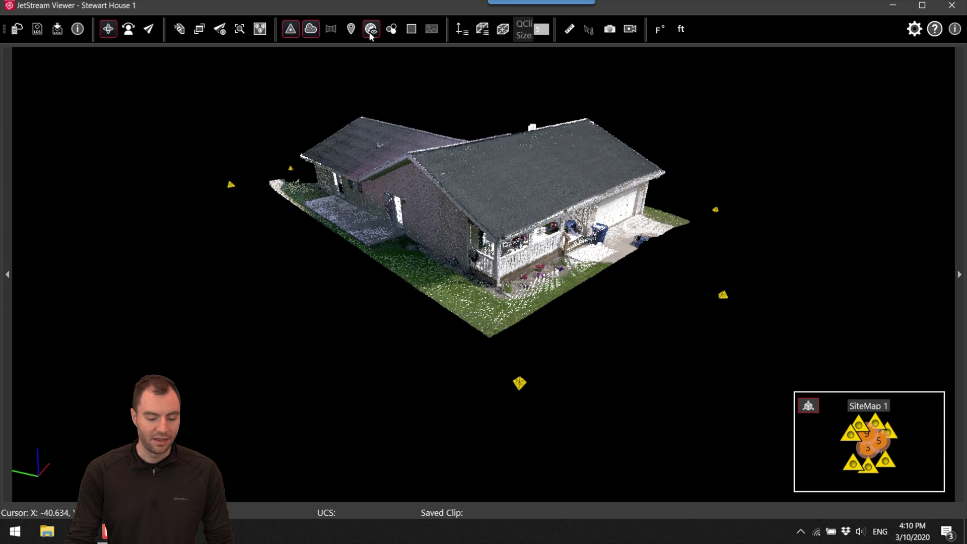
- Hide the site map inset and reframe the house from its front porch corner
middle_drag(555, 221, 543, 242)
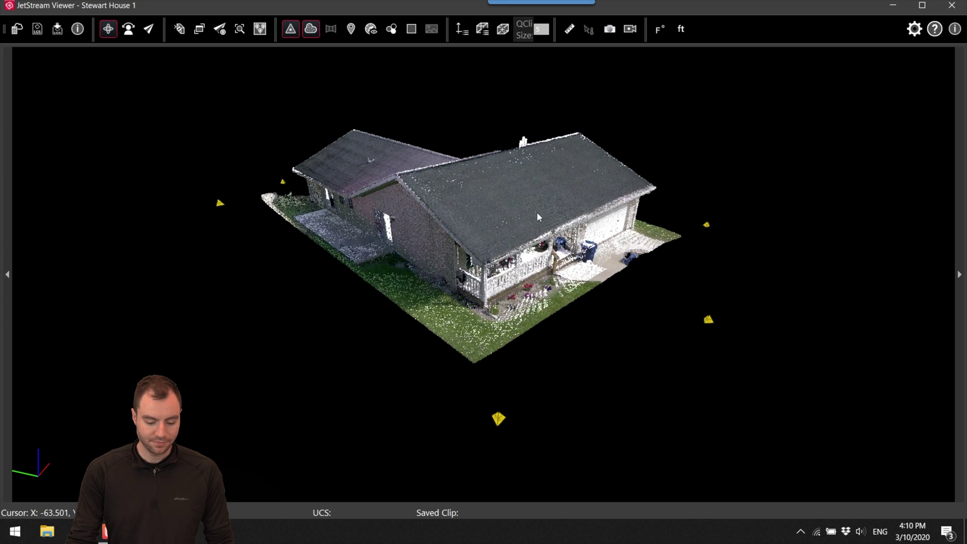
drag(536, 213, 504, 211)
middle_drag(504, 211, 519, 173)
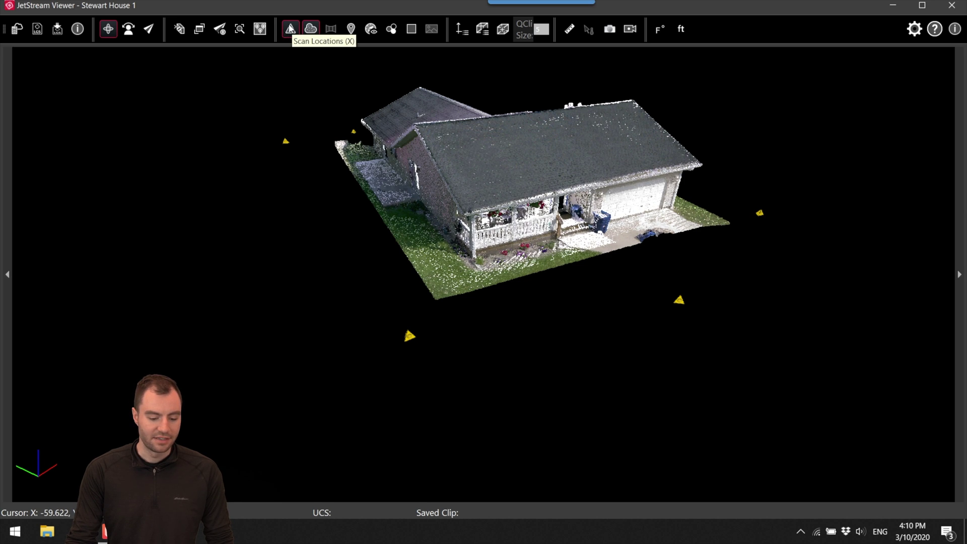
- Hide the scan locations and examine the carpeted room with the brown doors inside the house
drag(376, 243, 275, 158)
double_click(275, 158)
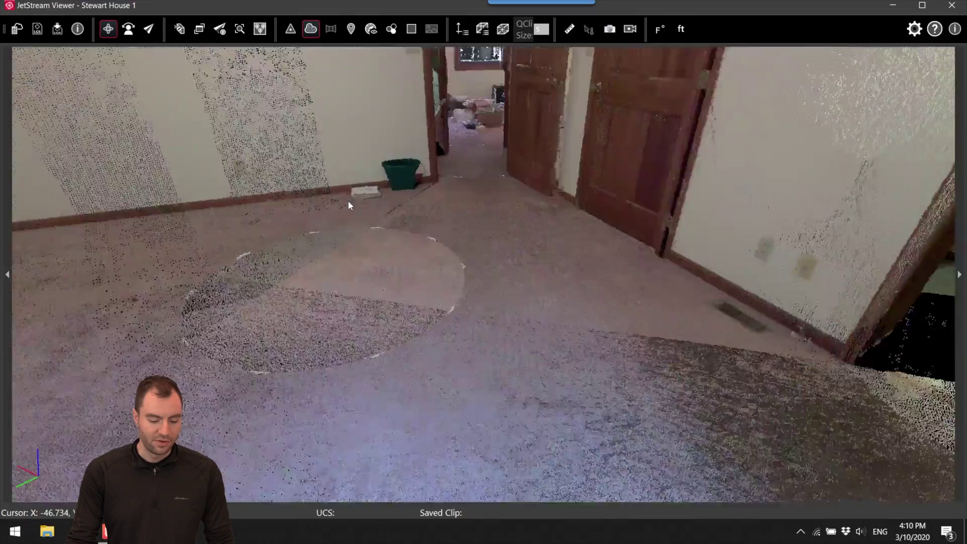
right_drag(348, 201, 362, 278)
drag(363, 289, 373, 261)
right_drag(428, 313, 443, 388)
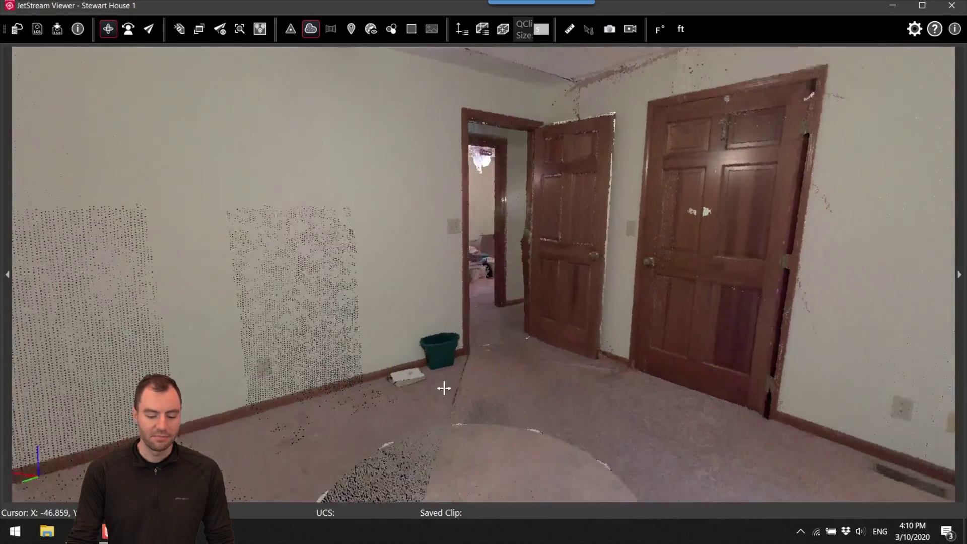
drag(477, 357, 289, 234)
double_click(289, 234)
- Navigate through the interior point cloud with scan locations shown, up to the wide framed opening between the rooms
drag(447, 267, 514, 272)
right_drag(591, 266, 341, 380)
scroll(582, 276, up, 3)
scroll(566, 305, up, 3)
drag(397, 389, 410, 384)
right_drag(632, 305, 584, 323)
drag(605, 313, 611, 307)
right_drag(597, 234, 580, 265)
right_drag(454, 167, 426, 174)
drag(454, 186, 471, 189)
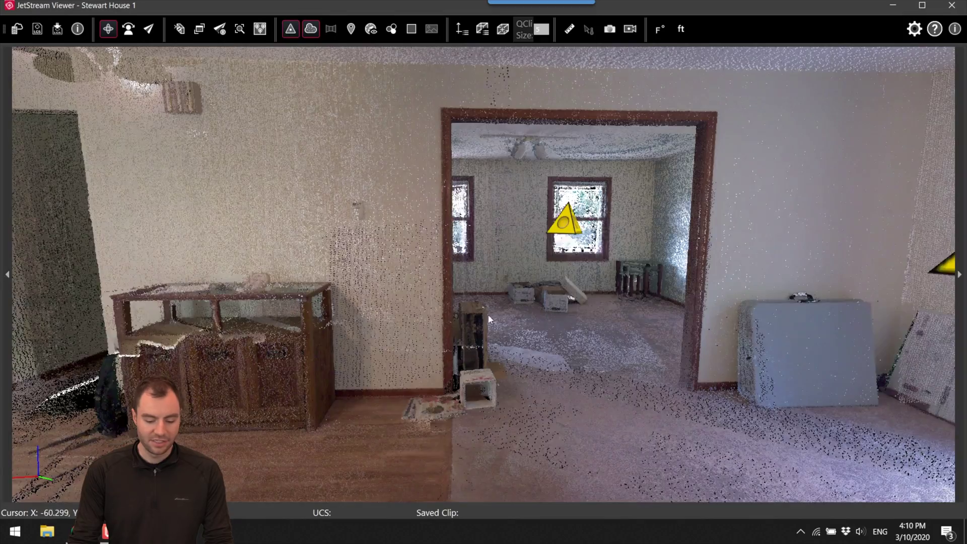
- Enter the panorama at scan location Setup73 beyond the wide opening and look back toward the ceiling fan room
drag(488, 314, 589, 333)
right_drag(677, 337, 595, 297)
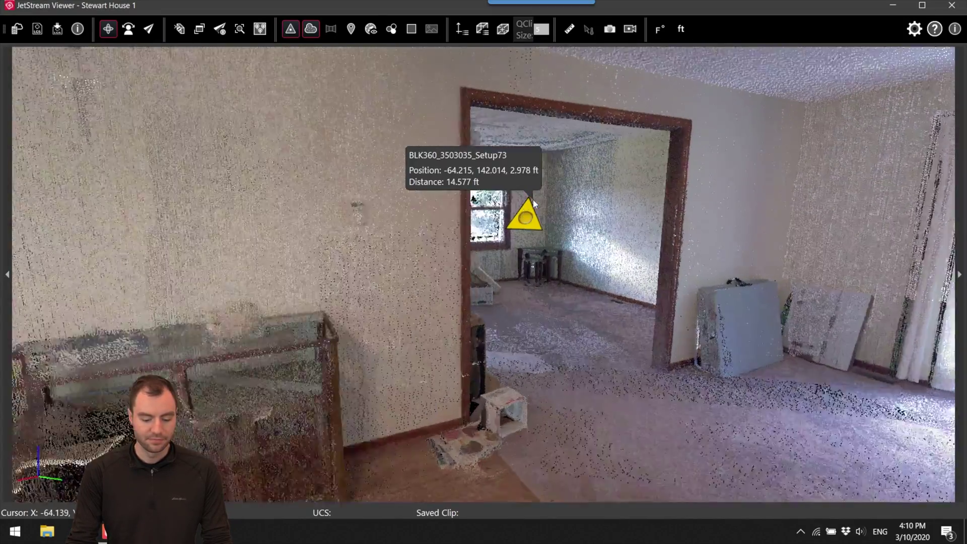
click(536, 203)
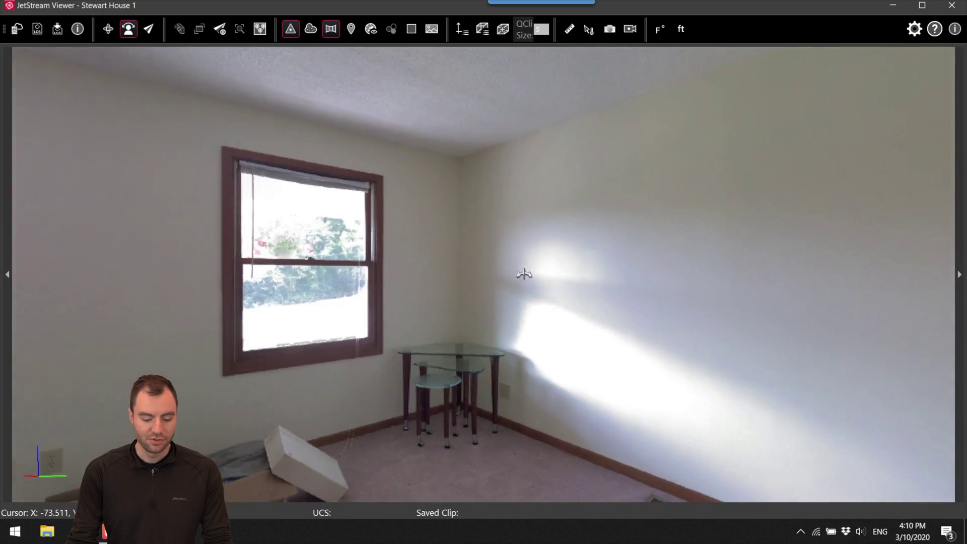
drag(524, 273, 408, 316)
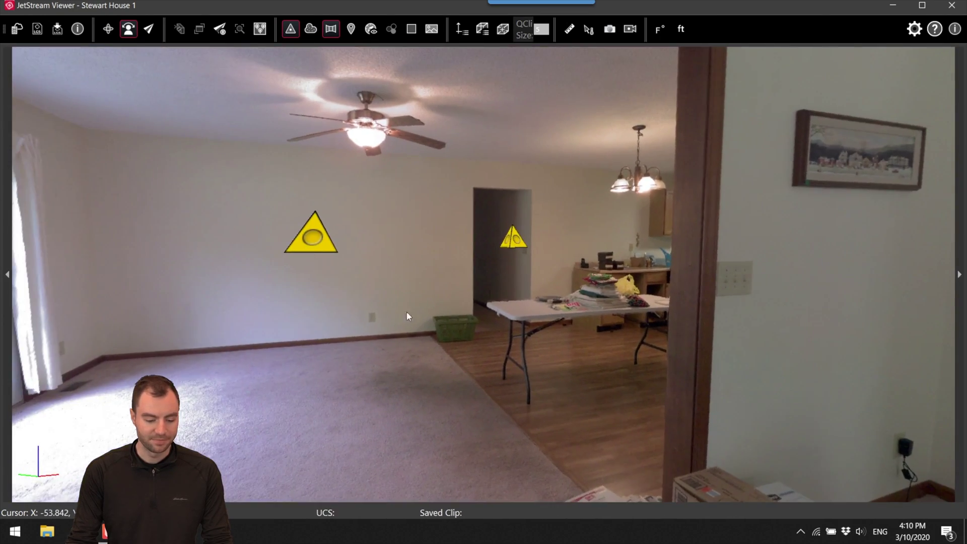
- Move through the scan location by the living room wall to Setup79 and look around the kitchen and dining area
click(319, 239)
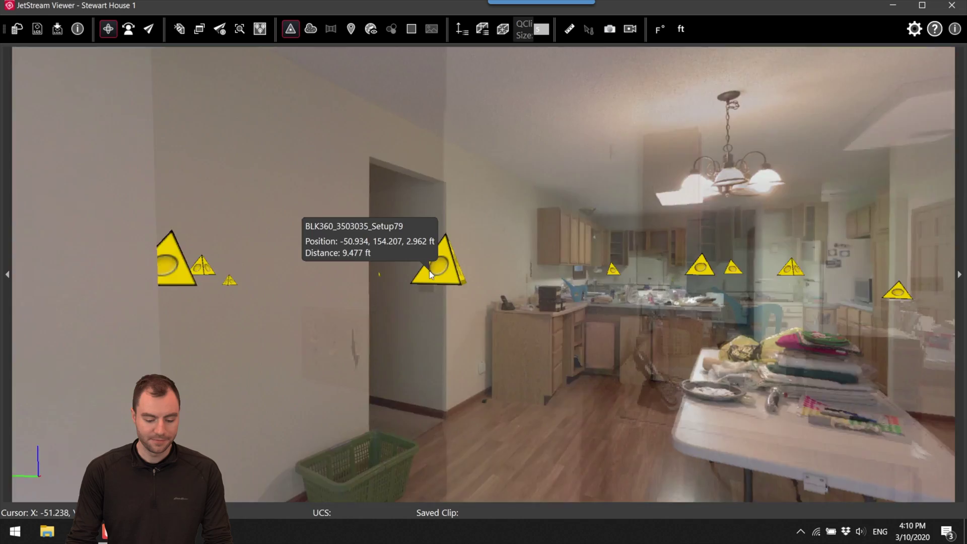
click(429, 271)
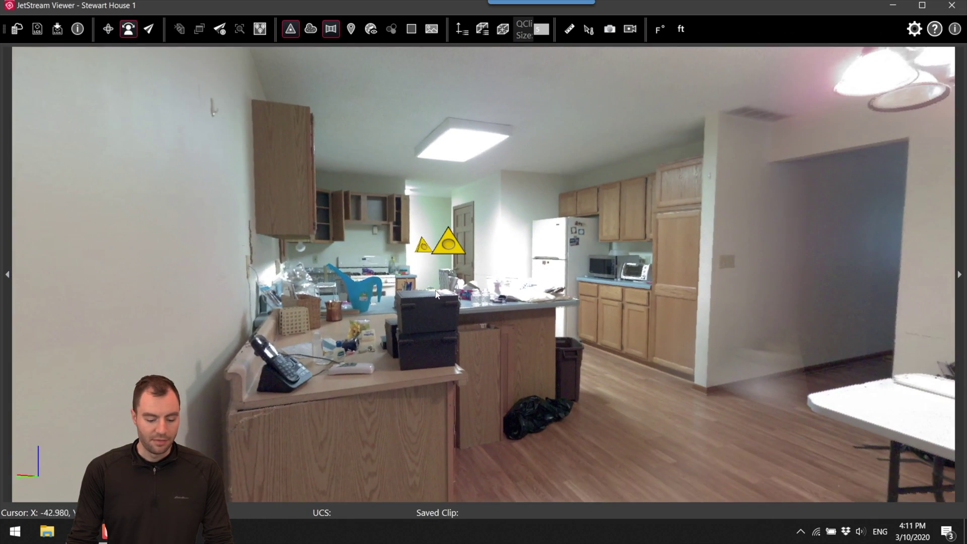
drag(436, 293, 631, 335)
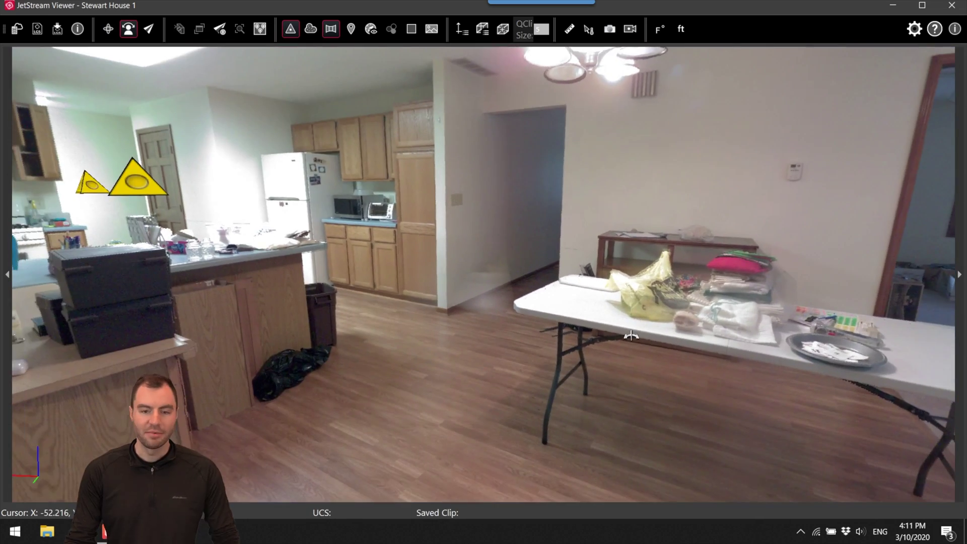
drag(506, 258, 469, 209)
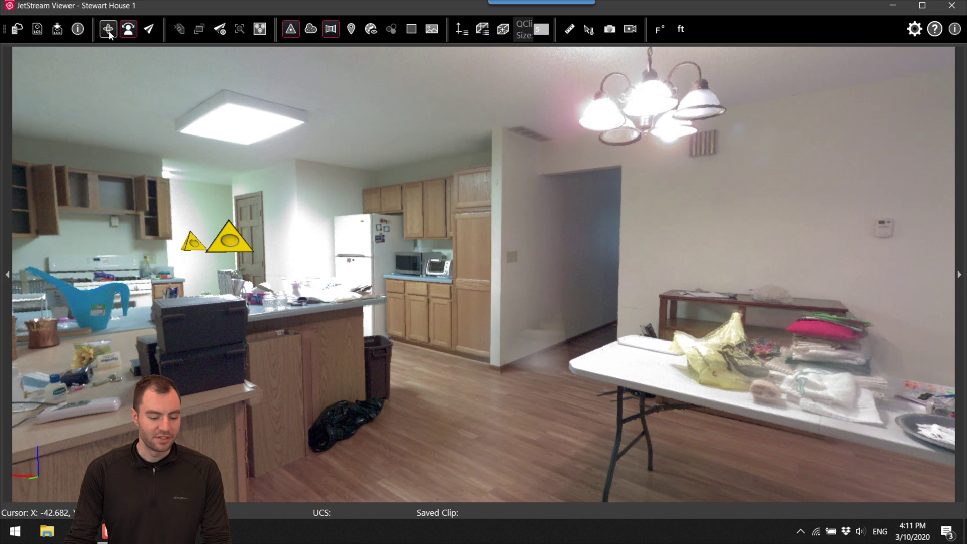
- Leave the kitchen panorama for orbit mode and view the whole house from outside
key(Escape)
drag(511, 187, 458, 216)
right_drag(518, 255, 509, 207)
drag(510, 184, 506, 190)
scroll(506, 190, down, 10)
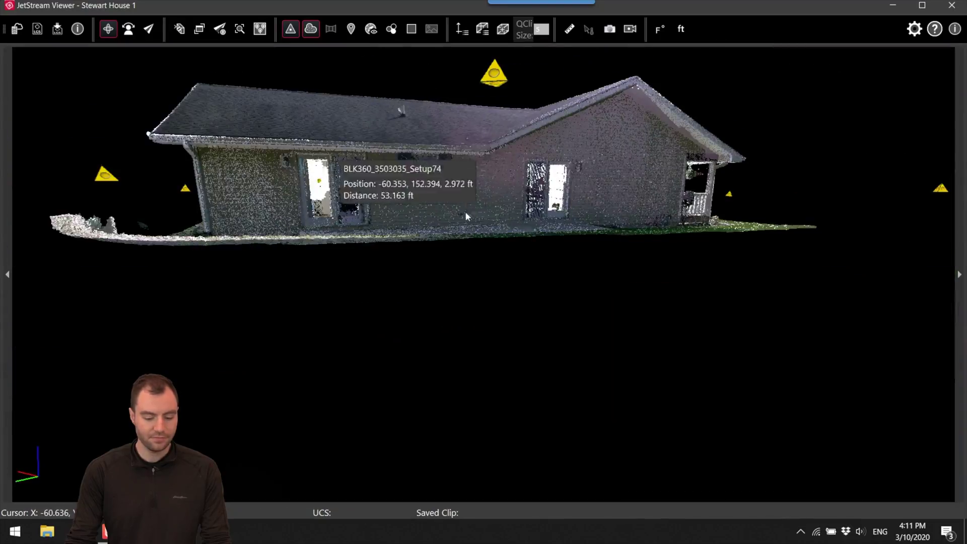
drag(563, 154, 538, 196)
right_drag(610, 177, 518, 247)
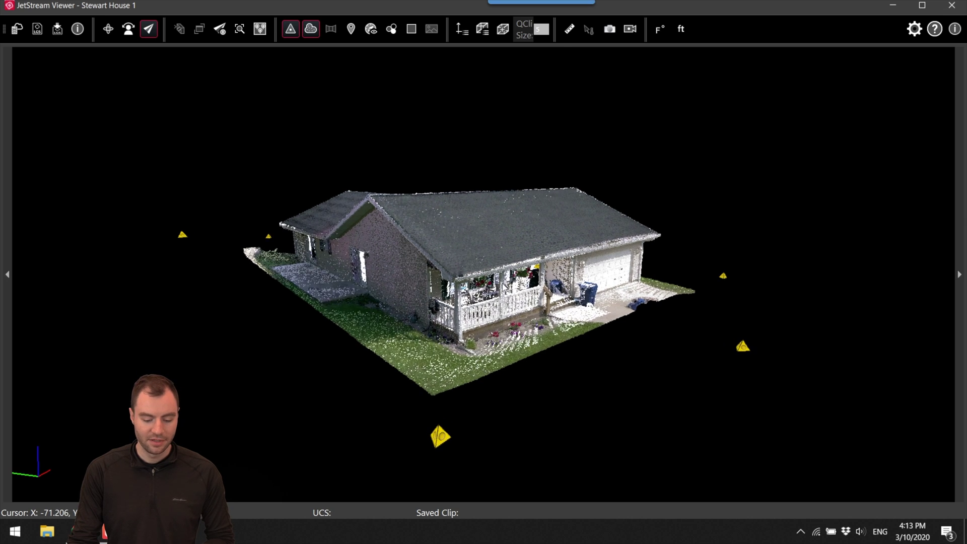
- Fly forward in fly mode toward the front porch, adjusting the fly speed to 0.33
key(w)
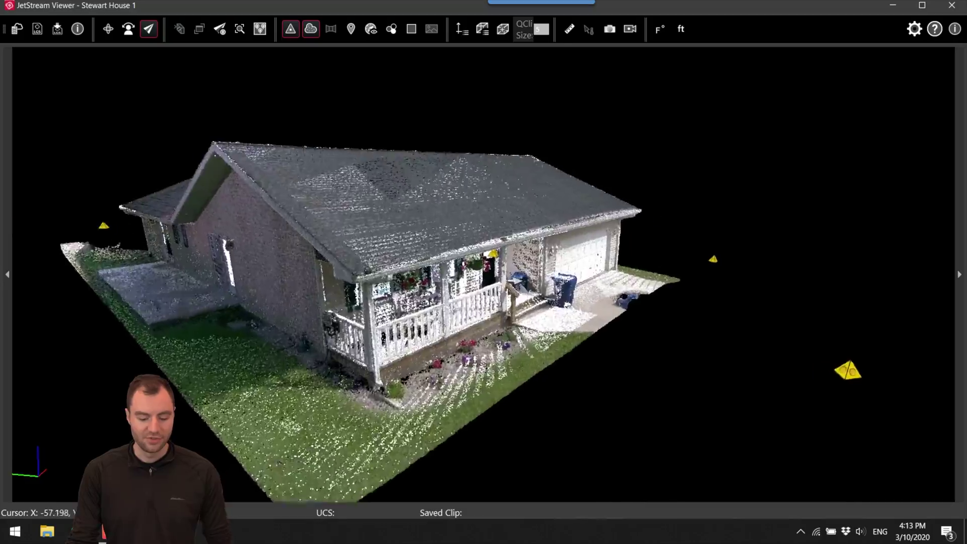
key(w)
scroll(483, 275, up, 1)
scroll(484, 274, up, 1)
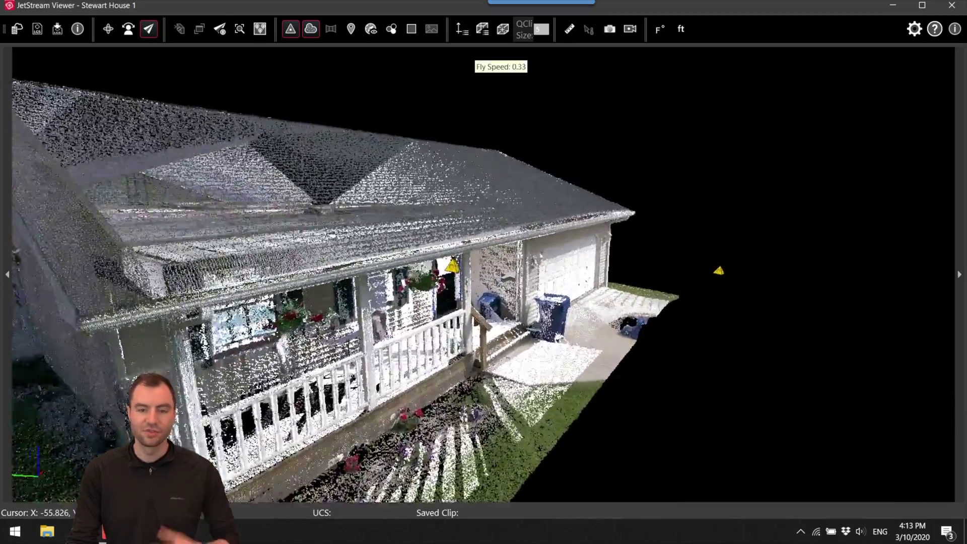
key(w)
scroll(484, 274, up, 1)
scroll(483, 274, down, 1)
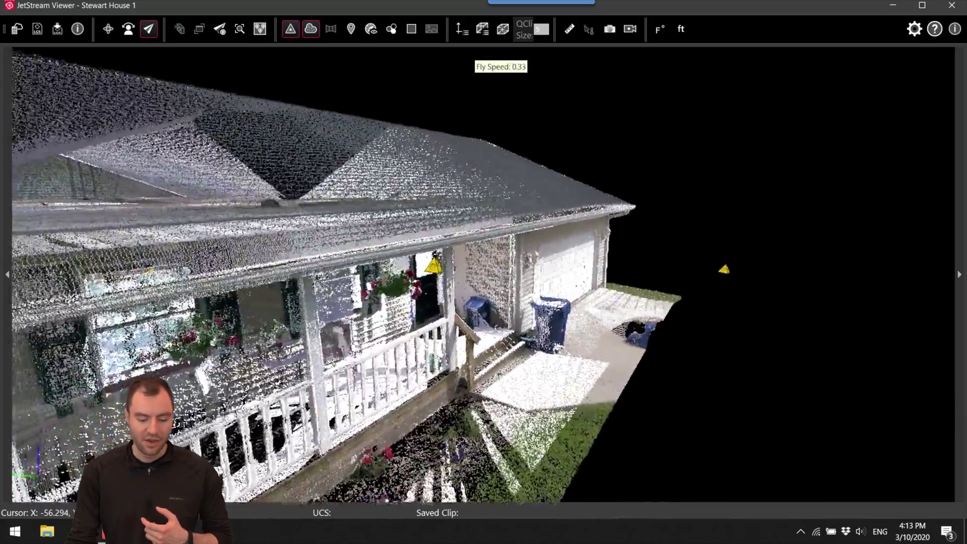
- Raise the fly speed to 1.00 and fly past the porch and front door into the garage
key(w)
scroll(485, 264, up, 1)
scroll(485, 263, up, 1)
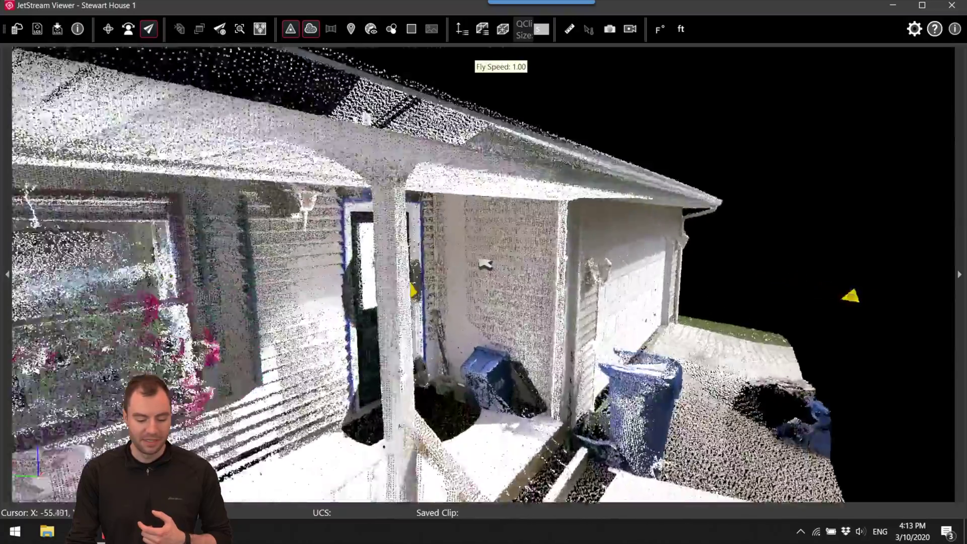
key(w)
scroll(485, 263, up, 1)
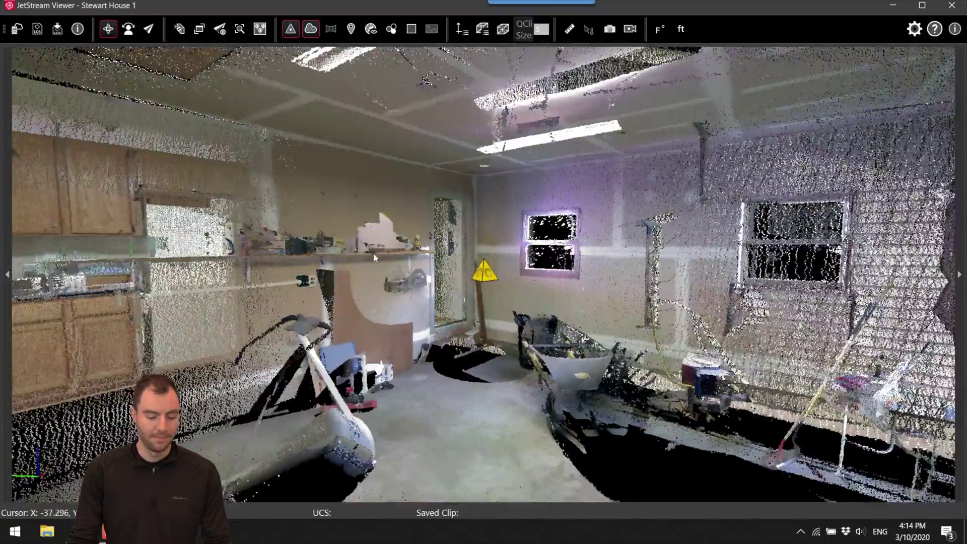
- Inspect the garage interior in orbit mode and return to an exterior view of the house's front corner
drag(373, 252, 369, 255)
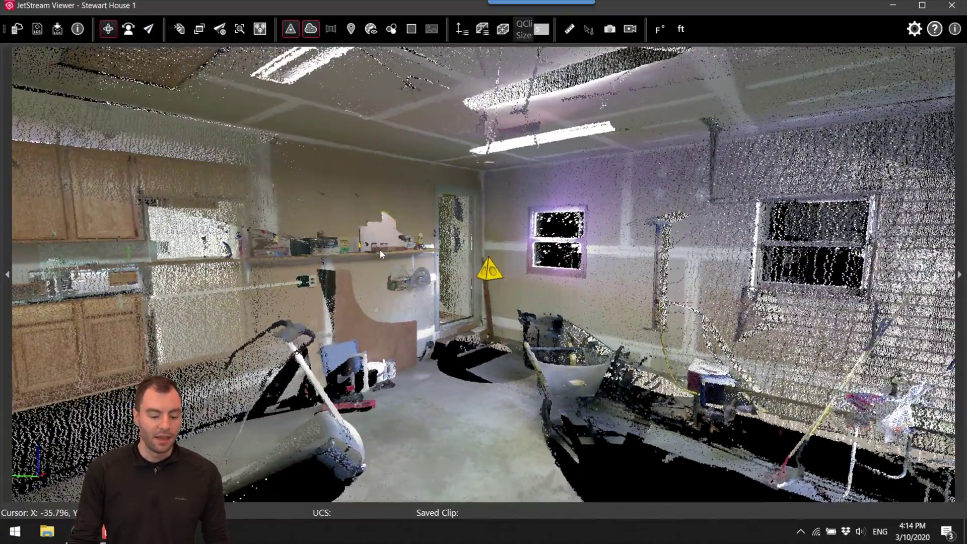
scroll(379, 247, down, 10)
scroll(384, 278, down, 4)
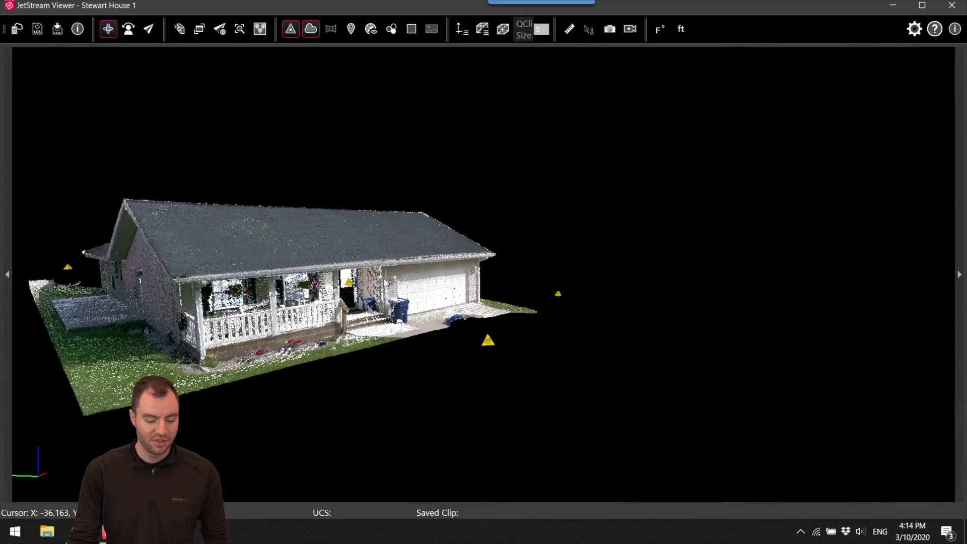
drag(174, 299, 297, 327)
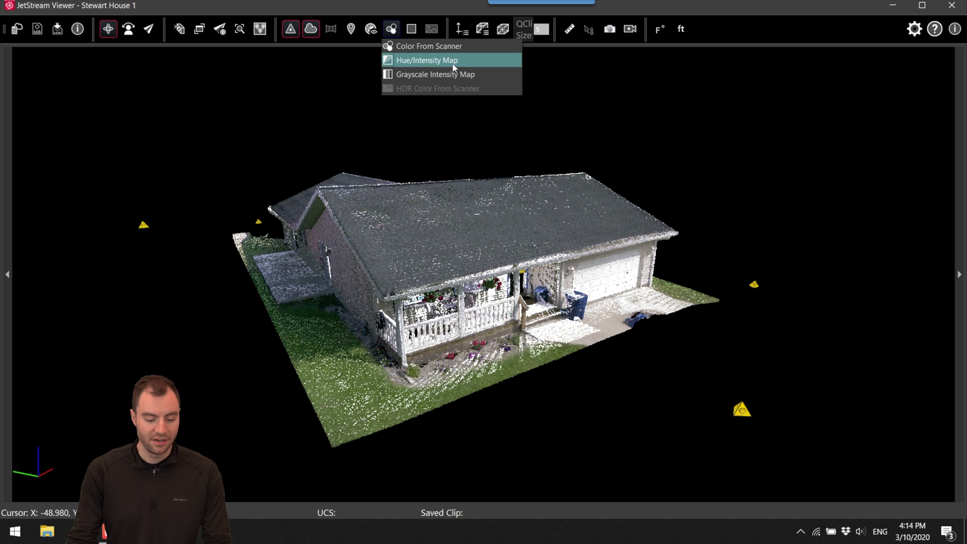
- Display the house point cloud with the Hue/Intensity Map and with the Grayscale Intensity Map, inspecting the exterior in each coloring
click(453, 60)
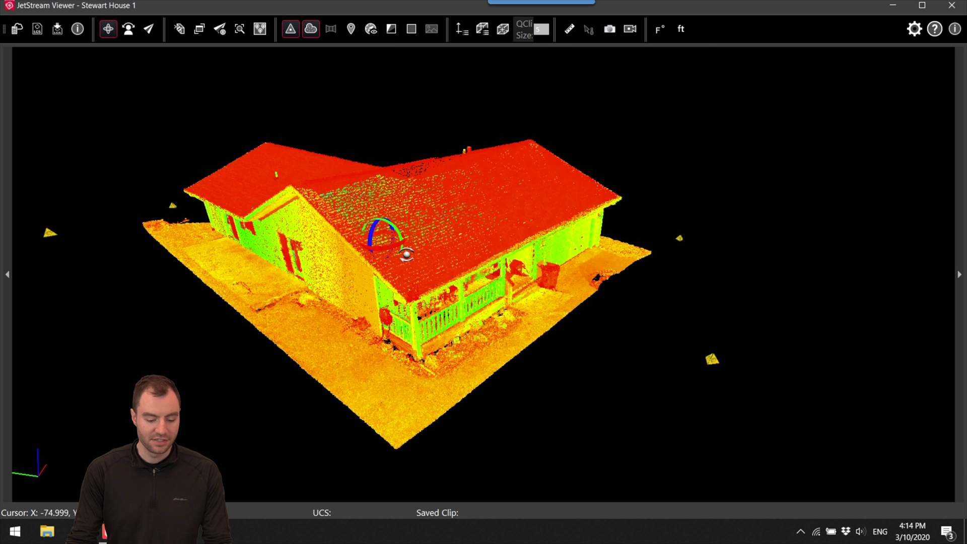
drag(406, 255, 404, 257)
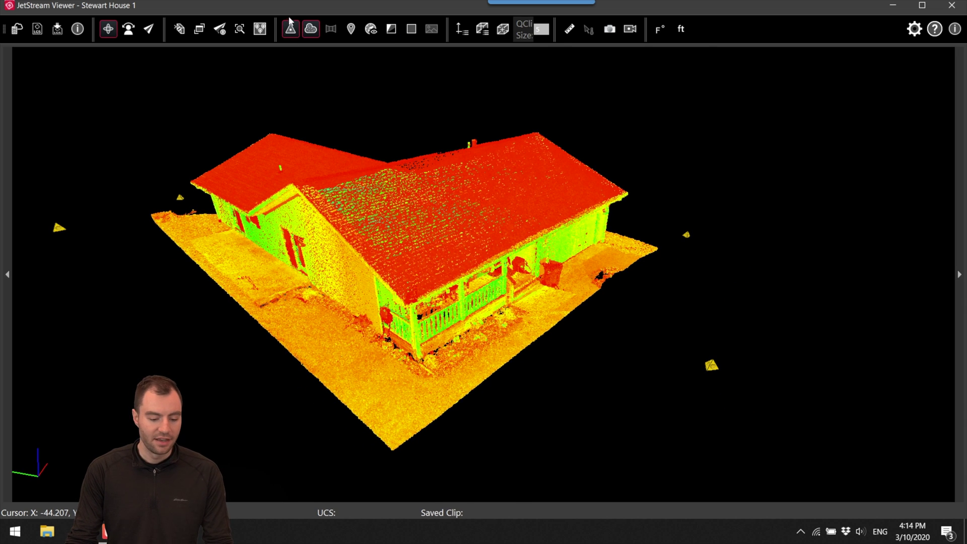
click(392, 28)
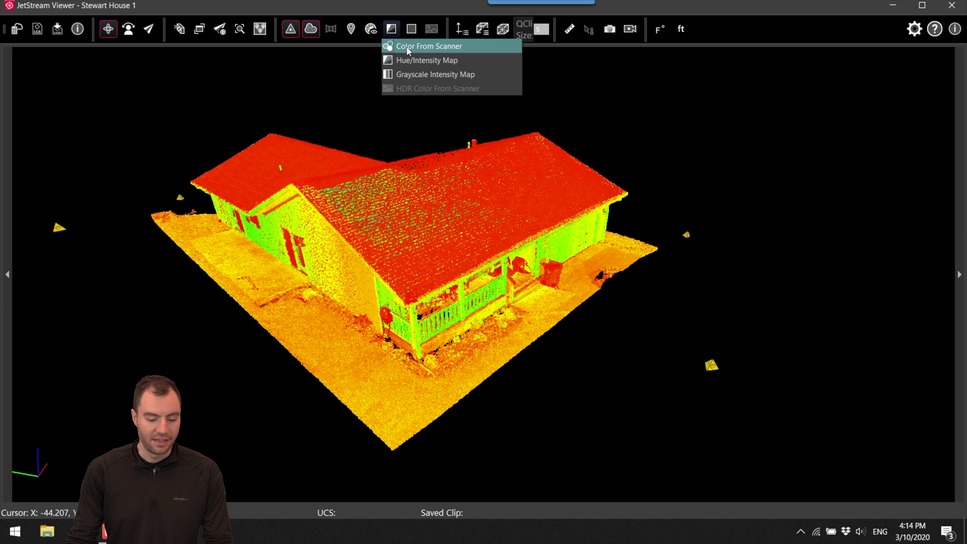
click(424, 74)
drag(437, 248, 419, 201)
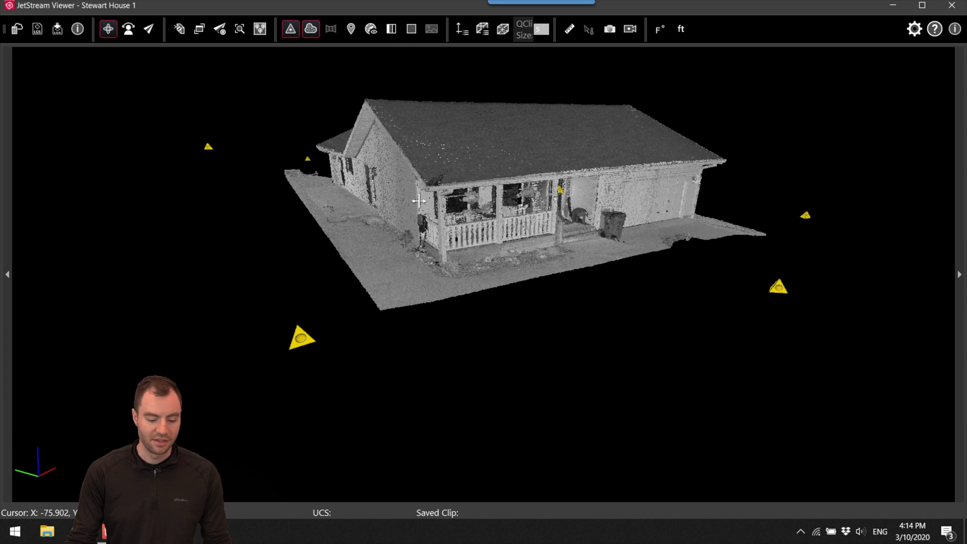
drag(359, 193, 398, 235)
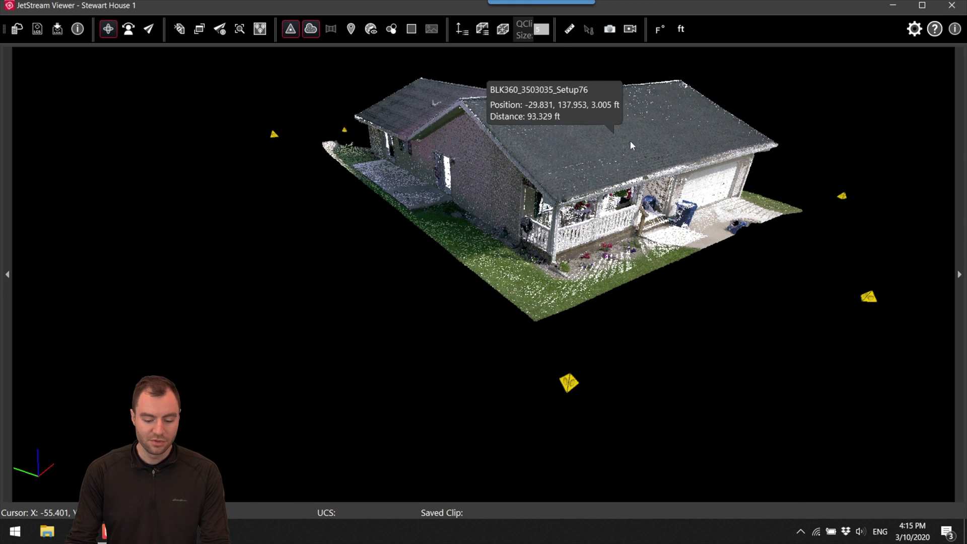
- Orbit around the house to the garage's white side wall and inspect its two windows up close
drag(680, 147, 574, 154)
right_drag(740, 154, 585, 160)
drag(585, 160, 482, 152)
right_drag(691, 193, 562, 184)
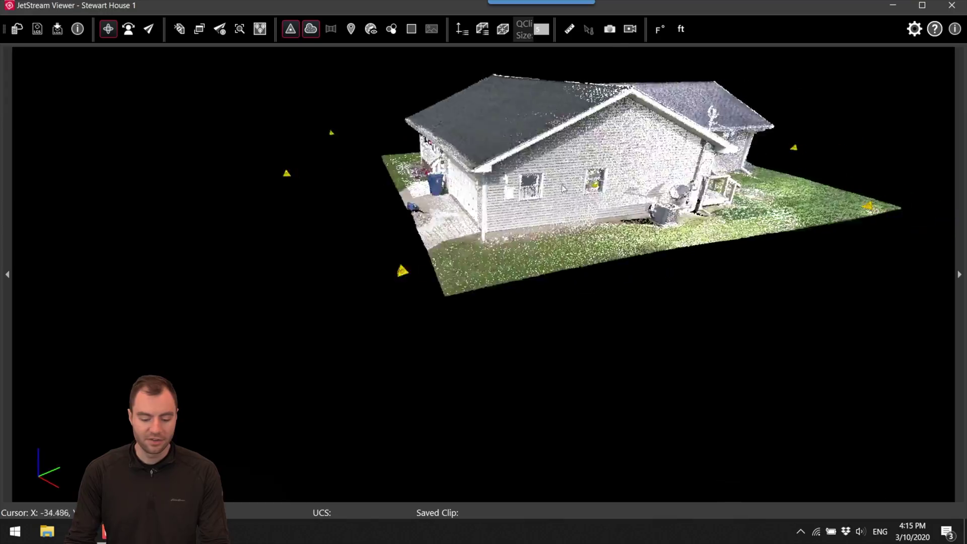
scroll(594, 185, up, 5)
drag(579, 173, 486, 169)
scroll(579, 162, up, 3)
right_drag(606, 155, 603, 177)
drag(606, 166, 600, 142)
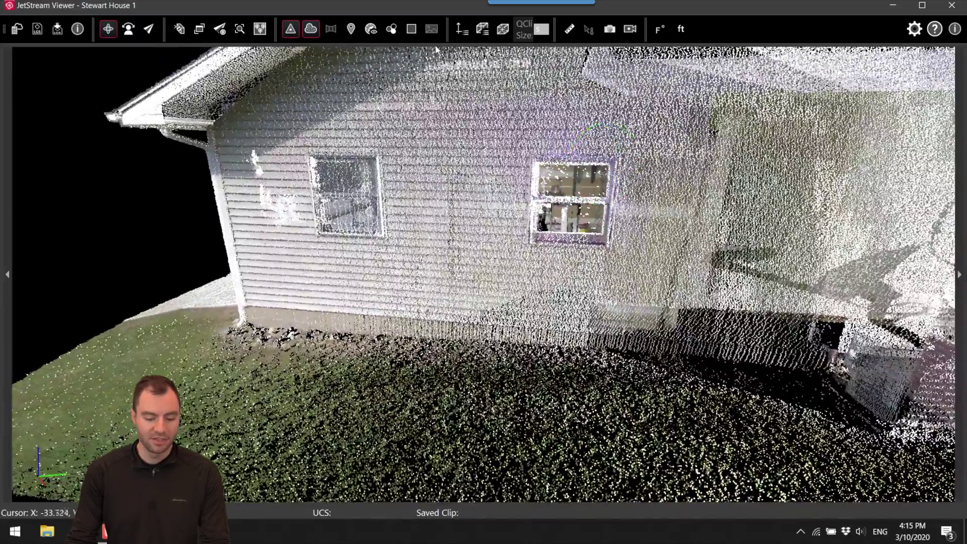
- Isolate the side wall's window nearer the air conditioner with a QClip around a selected point and view it straight on
click(501, 32)
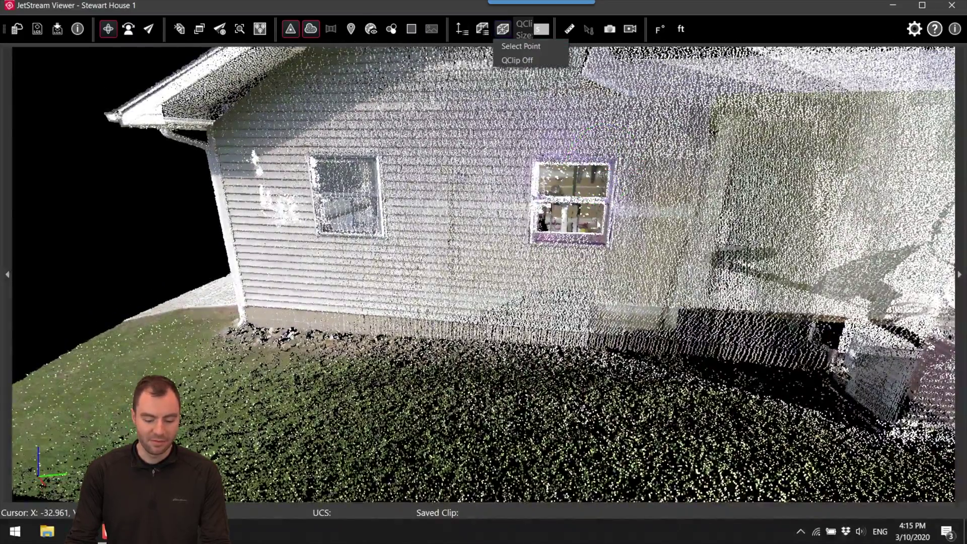
click(578, 212)
drag(419, 261, 485, 254)
scroll(468, 277, up, 1)
scroll(480, 261, up, 1)
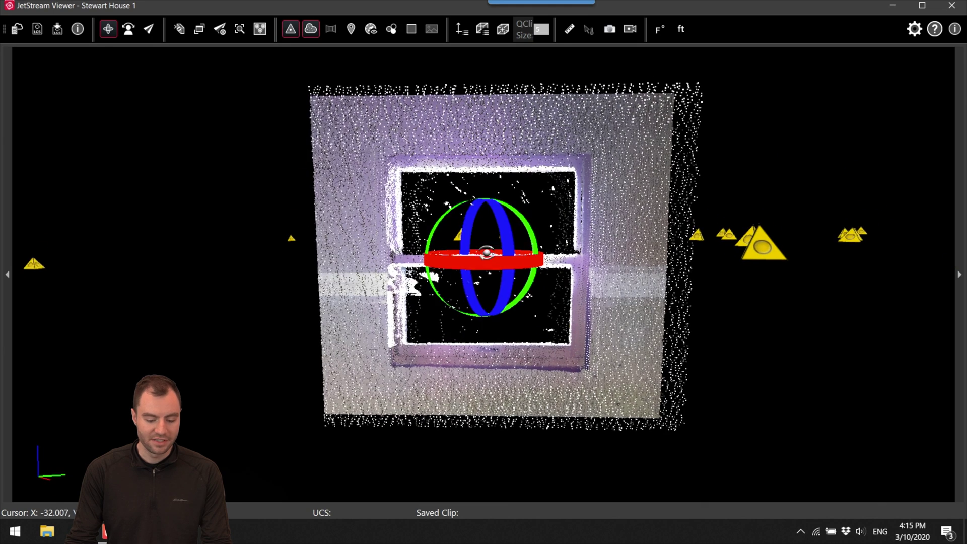
- Hide the scan setup markers and measure the window's width between the upper corners of its frame
click(288, 31)
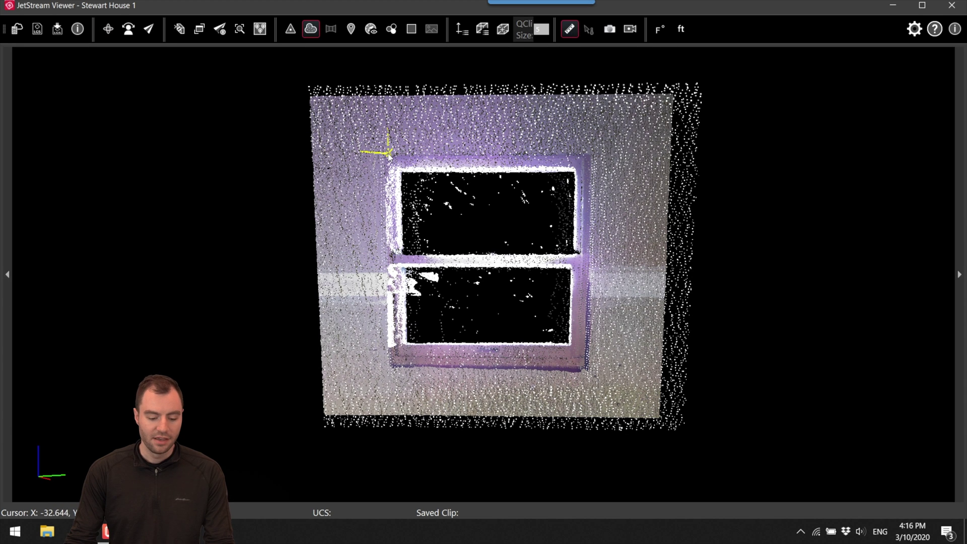
click(589, 153)
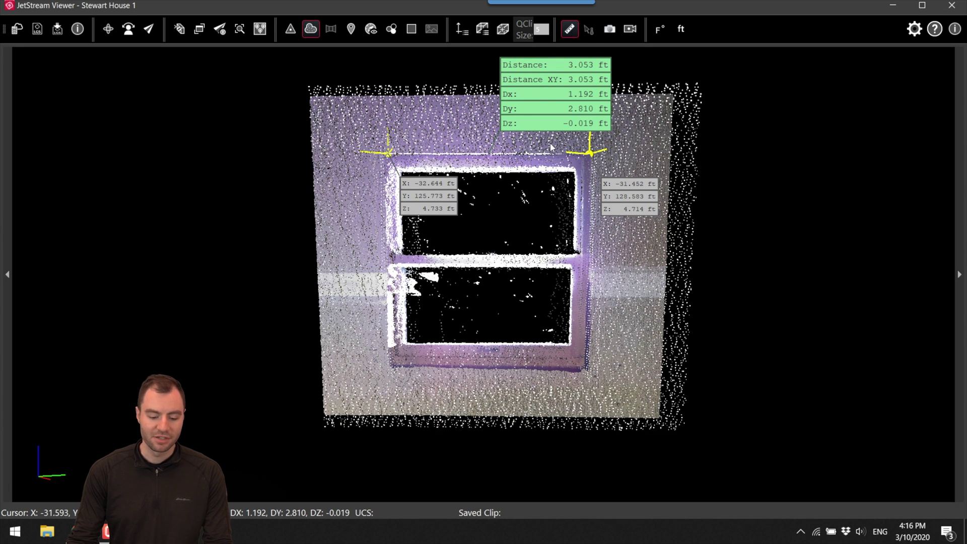
key(Escape)
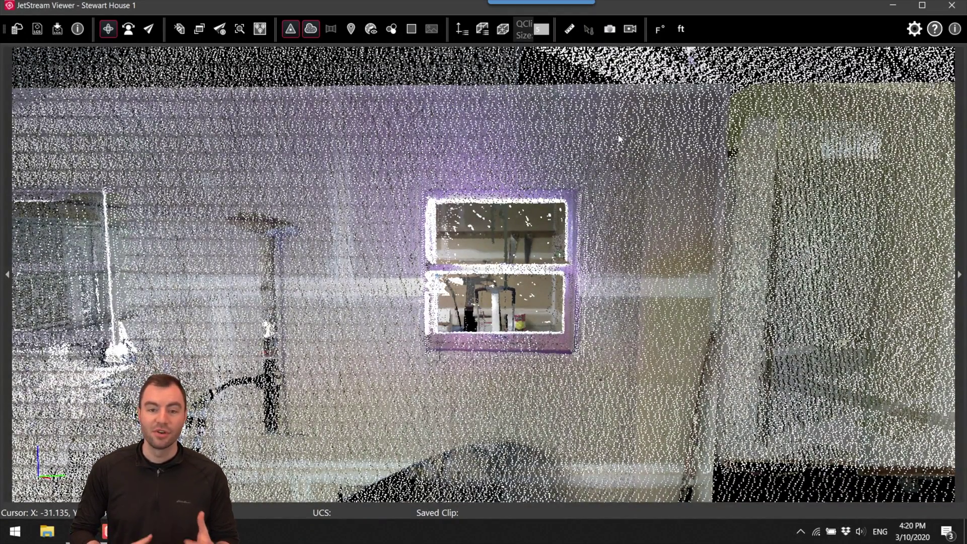
- Back away from the side wall window and orbit around to view the front porch and garage from outside
scroll(690, 159, down, 6)
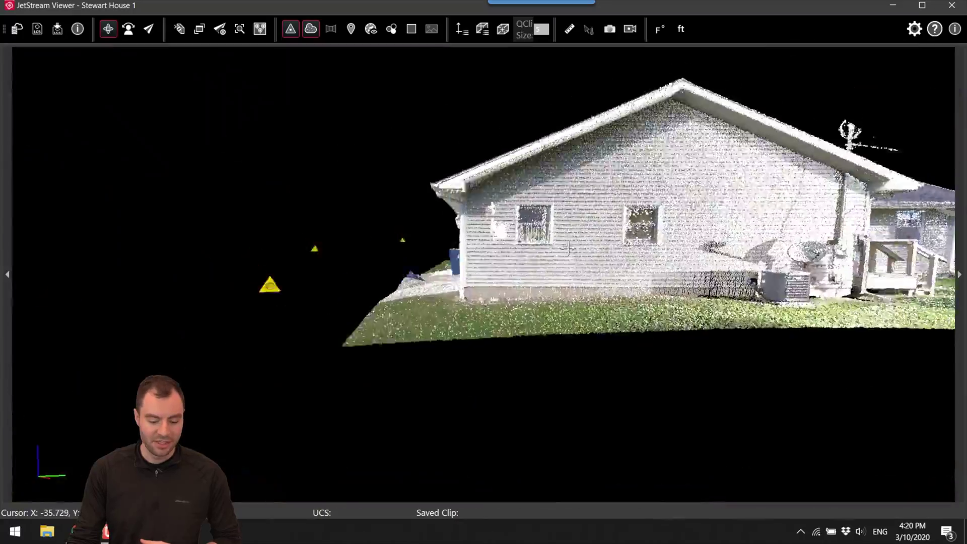
drag(578, 243, 660, 262)
middle_drag(496, 194, 554, 204)
scroll(639, 206, up, 8)
drag(554, 204, 596, 203)
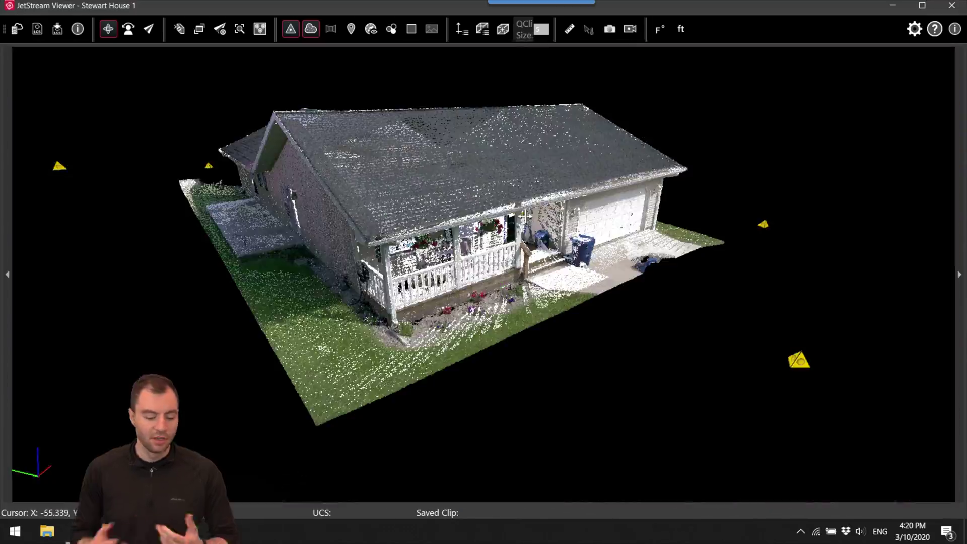
- Move through the front wall into the house and enter the panorama of the scan setup near the front door
scroll(453, 233, up, 10)
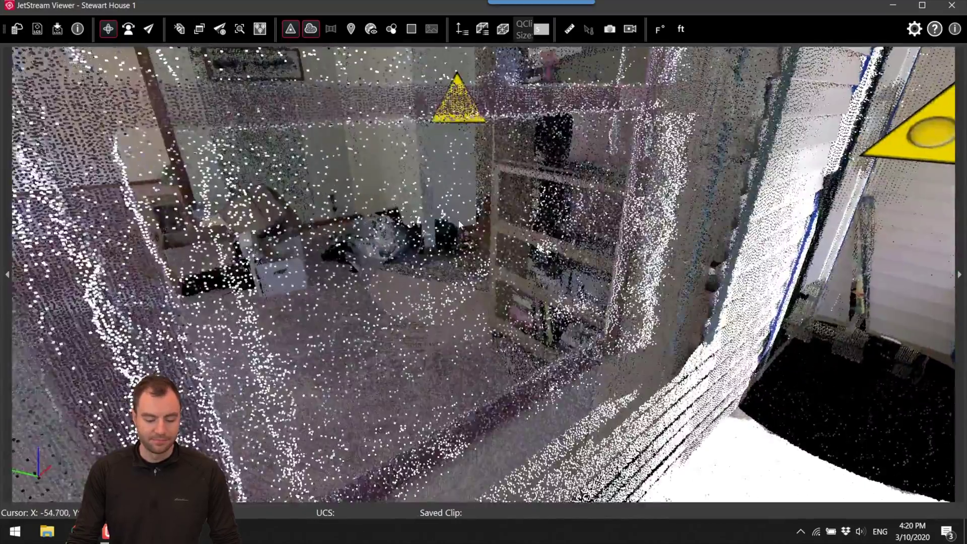
scroll(459, 225, up, 2)
middle_drag(451, 160, 517, 399)
double_click(561, 372)
double_click(546, 366)
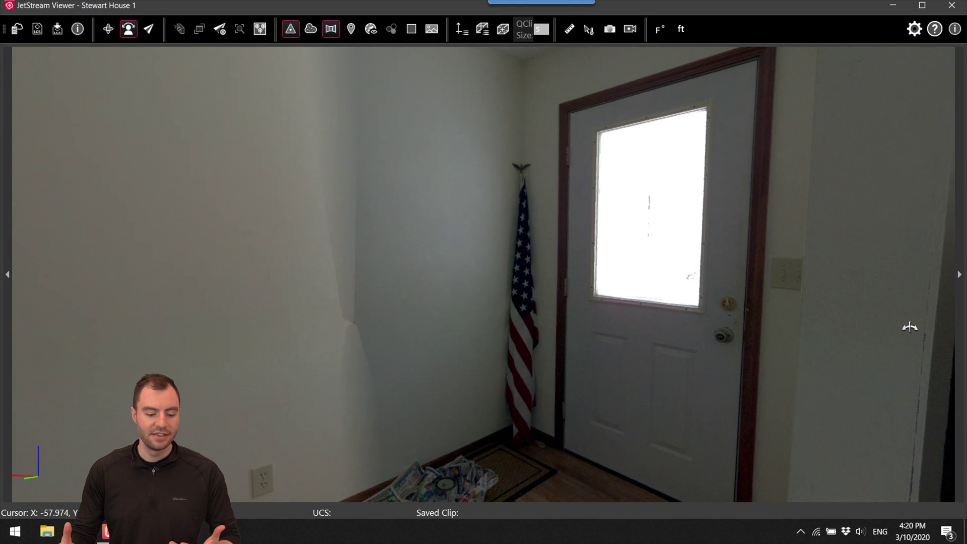
- Switch the panorama to the IR Image and read the temperature at the upper corner of the front door's glass
click(431, 29)
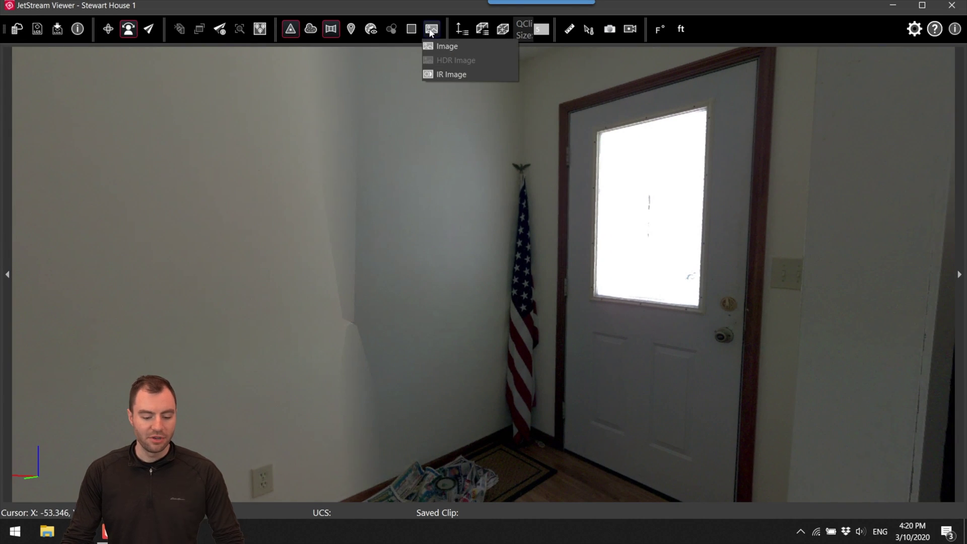
click(448, 73)
drag(511, 224, 603, 222)
scroll(476, 210, up, 3)
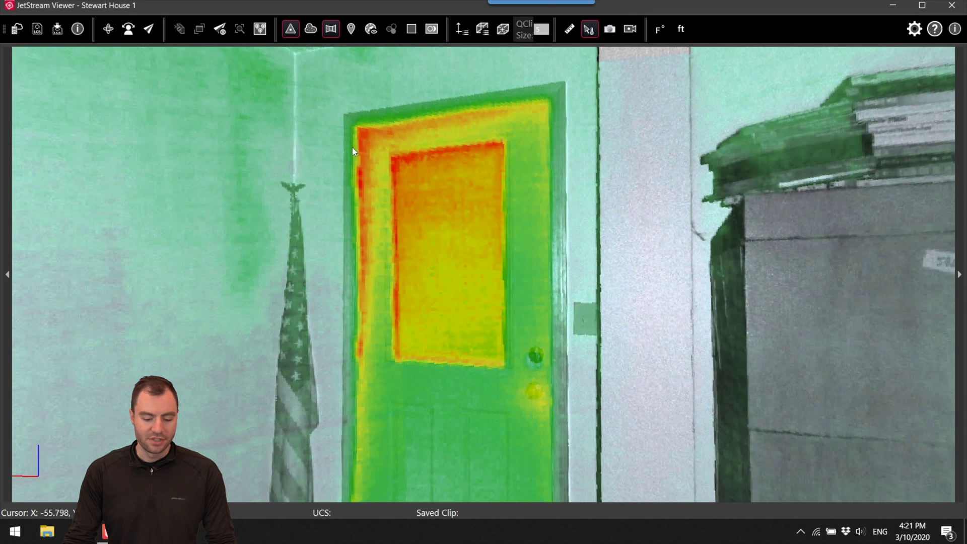
click(411, 165)
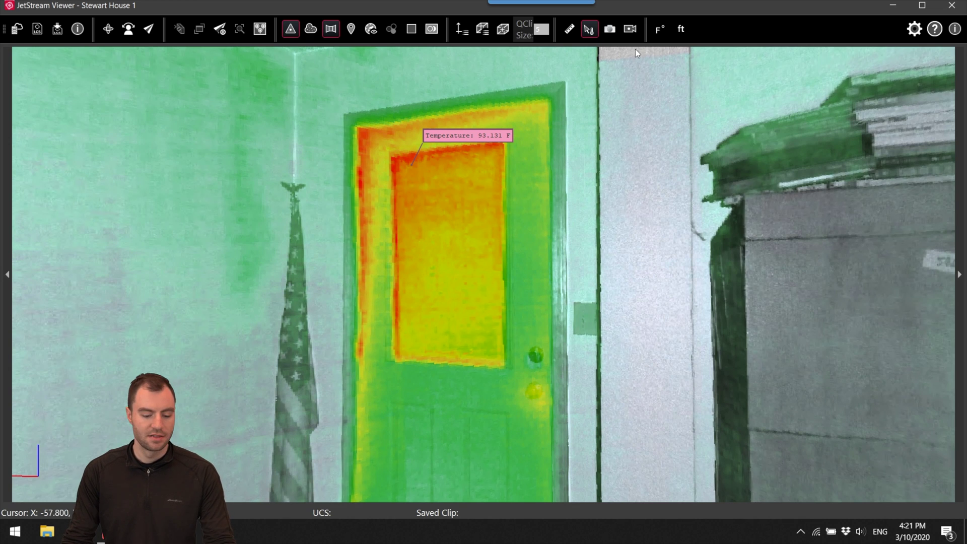
- Restore the standard panorama Image and return to orbit mode to view the living room point cloud
click(432, 29)
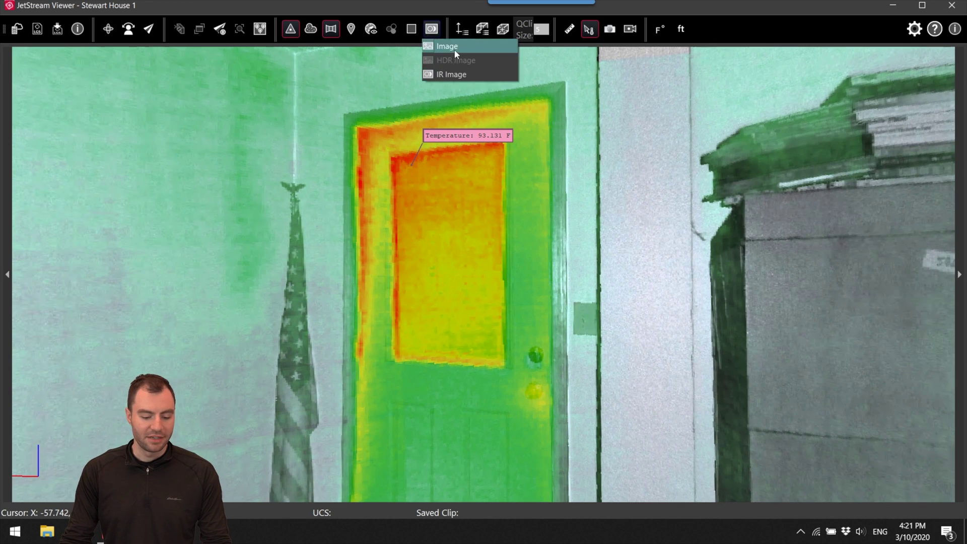
click(455, 48)
click(108, 30)
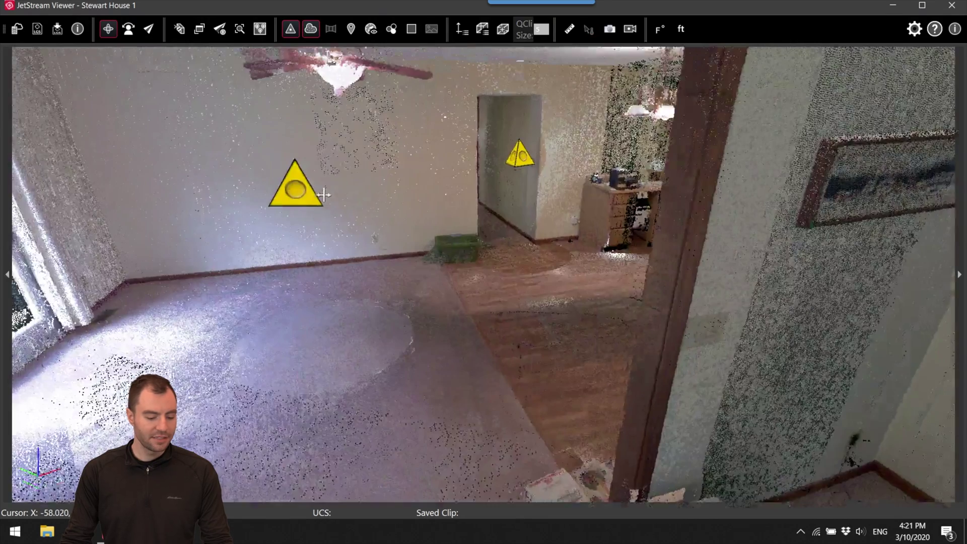
drag(323, 195, 358, 183)
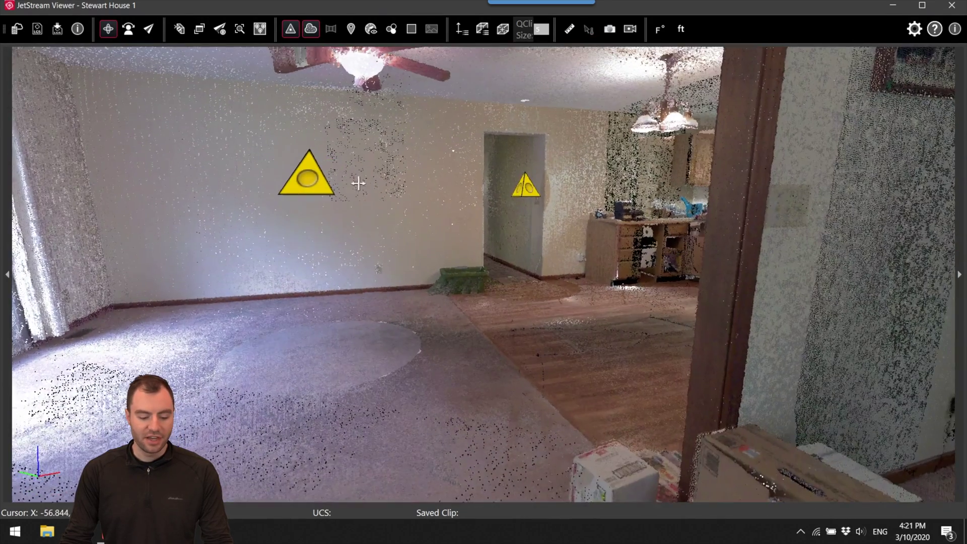
- Open the save dialog for recording a video of the view and dismiss it without saving
click(609, 31)
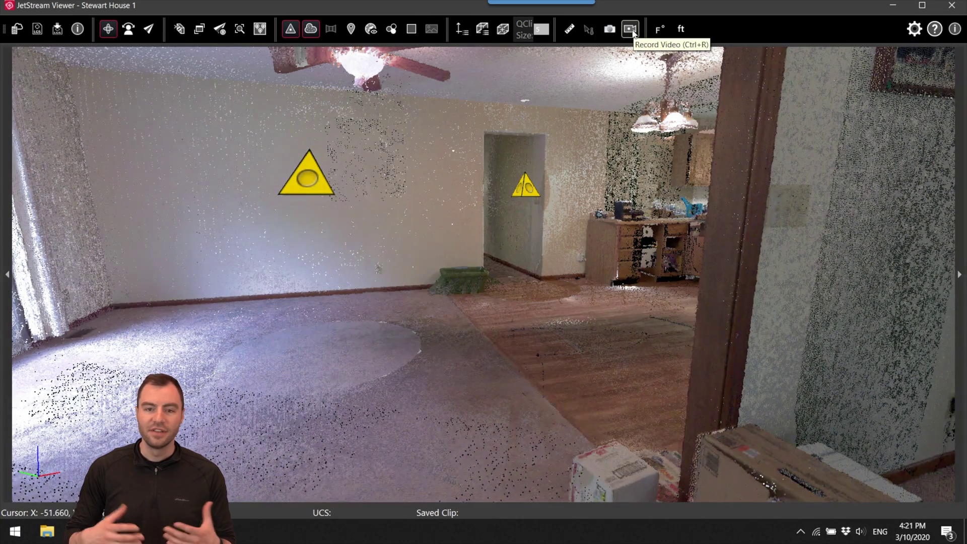
click(632, 30)
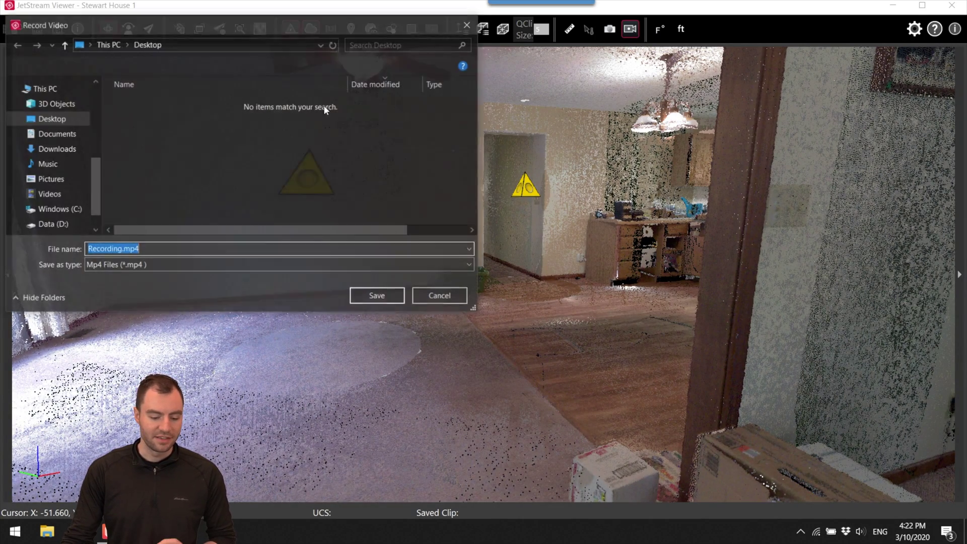
click(465, 27)
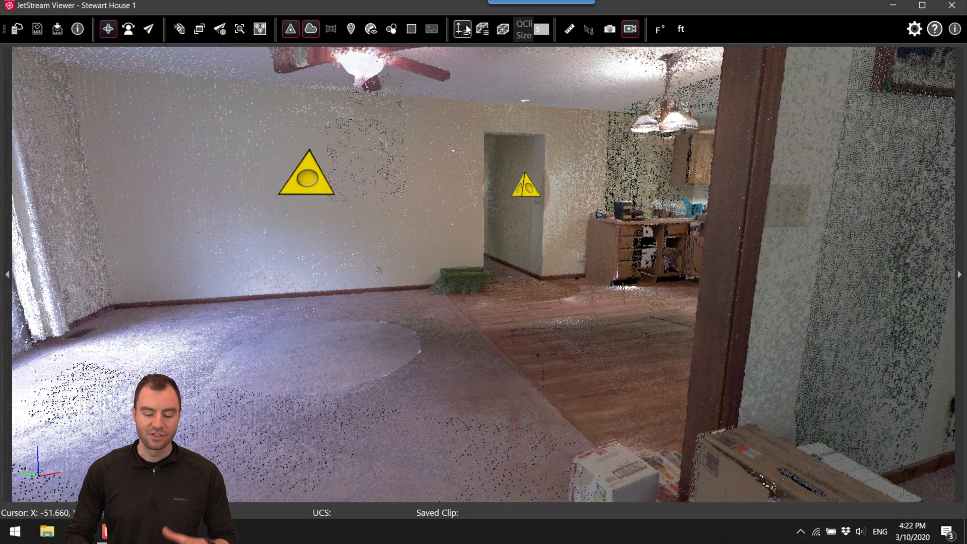